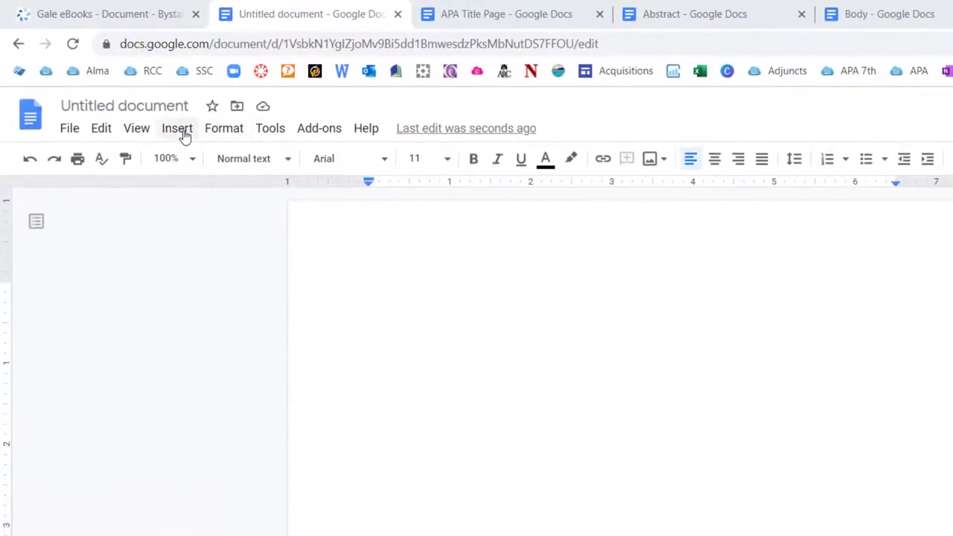
Insert page numbering starting at 1 in the top-right corner of the header.
{"action": "left_click", "coordinate": [184, 133]}
{"action": "mouse_move", "coordinate": [207, 435]}
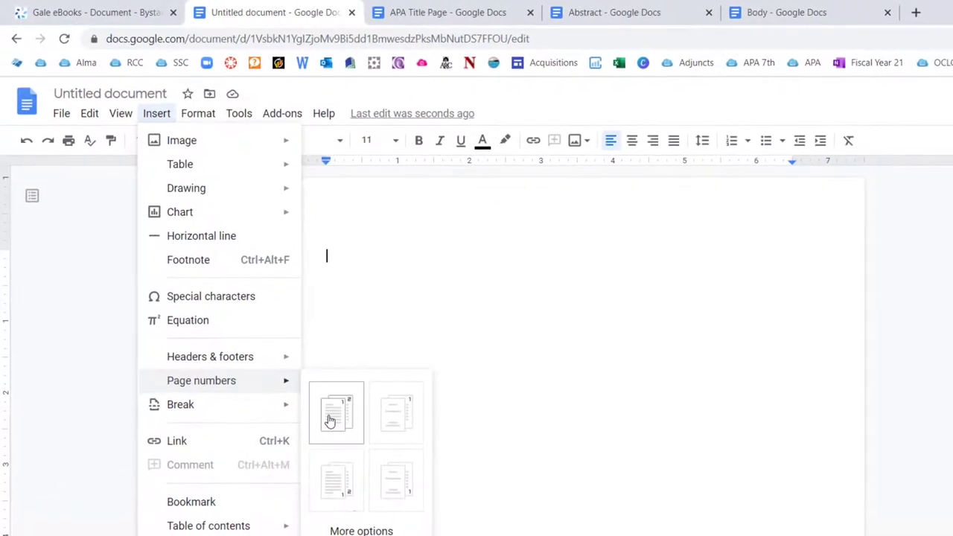
{"action": "left_click", "coordinate": [330, 421]}
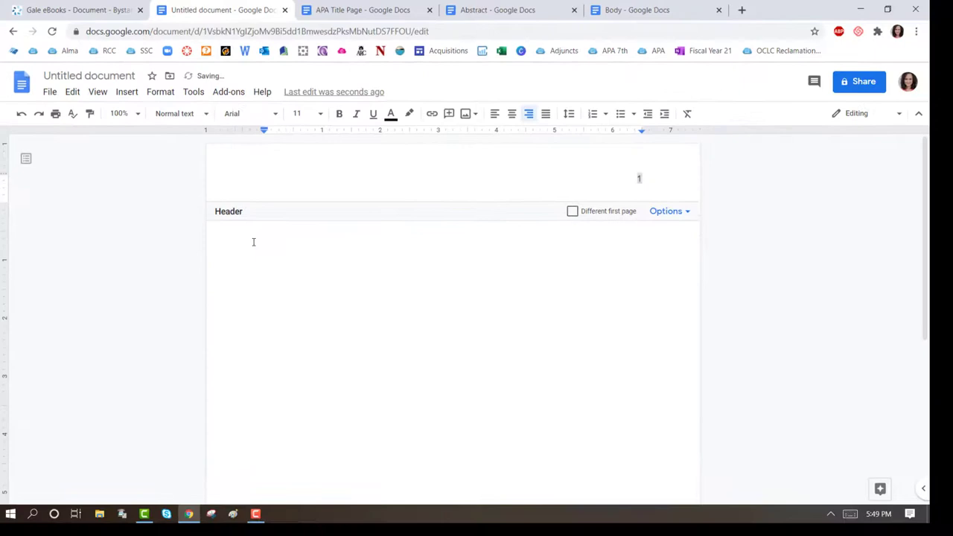
Set the document body to double line spacing.
{"action": "left_click", "coordinate": [253, 242]}
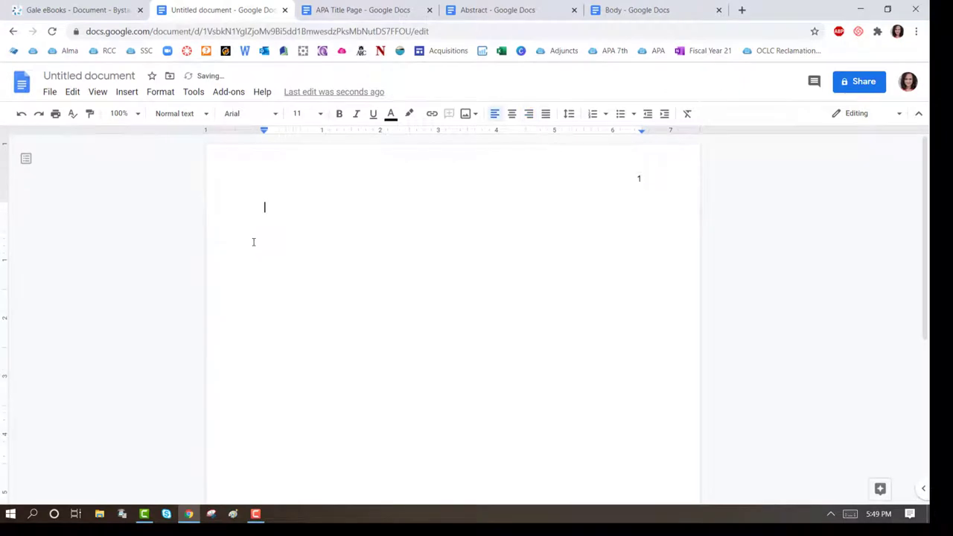
{"action": "left_click", "coordinate": [570, 116]}
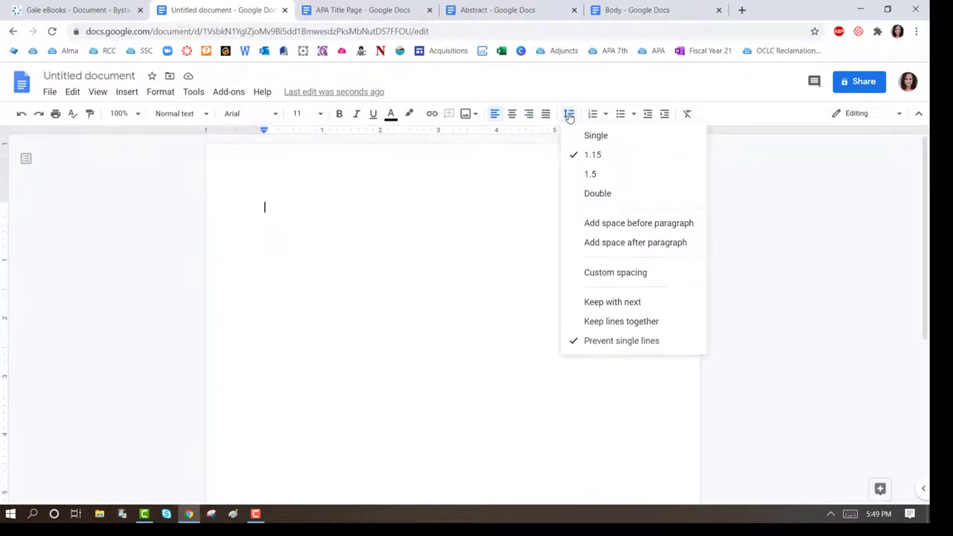
{"action": "left_click", "coordinate": [597, 195]}
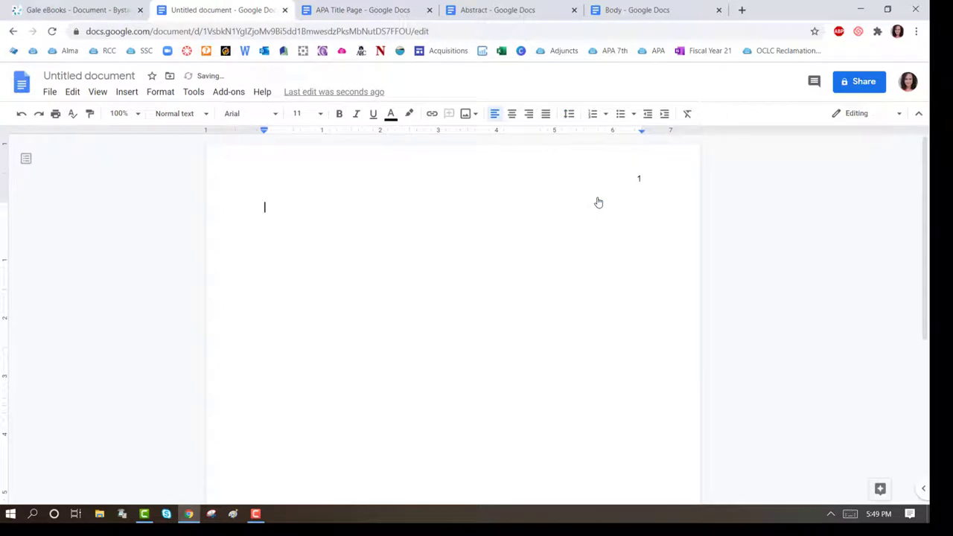
Type a centred, bold 'Sample Paper Title' on the second line.
{"action": "key", "text": "Return"}
{"action": "key", "text": "Return"}
{"action": "key", "text": "Return"}
{"action": "key", "text": "Return"}
{"action": "left_click", "coordinate": [514, 114]}
{"action": "type", "text": "Samp"}
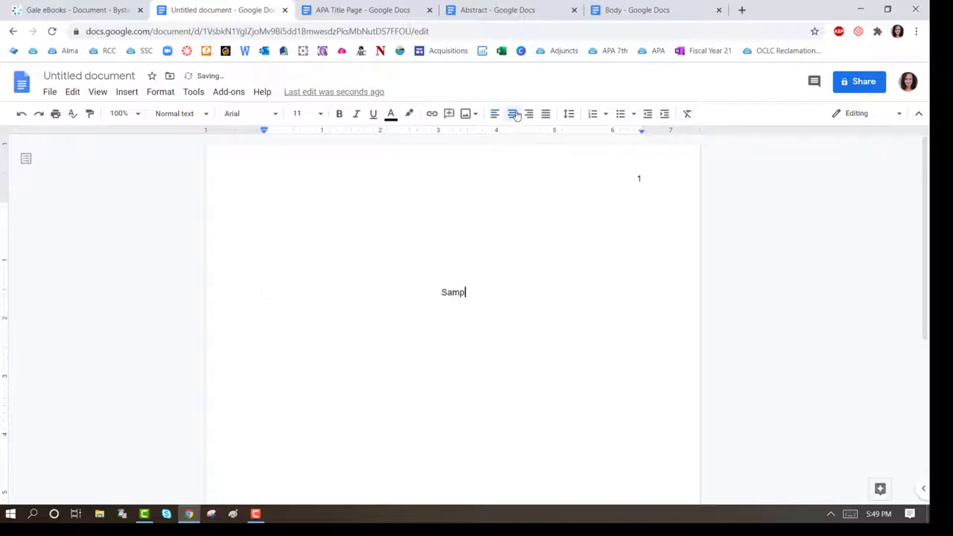
{"action": "type", "text": "le Paper Title"}
{"action": "key", "text": "shift+Home"}
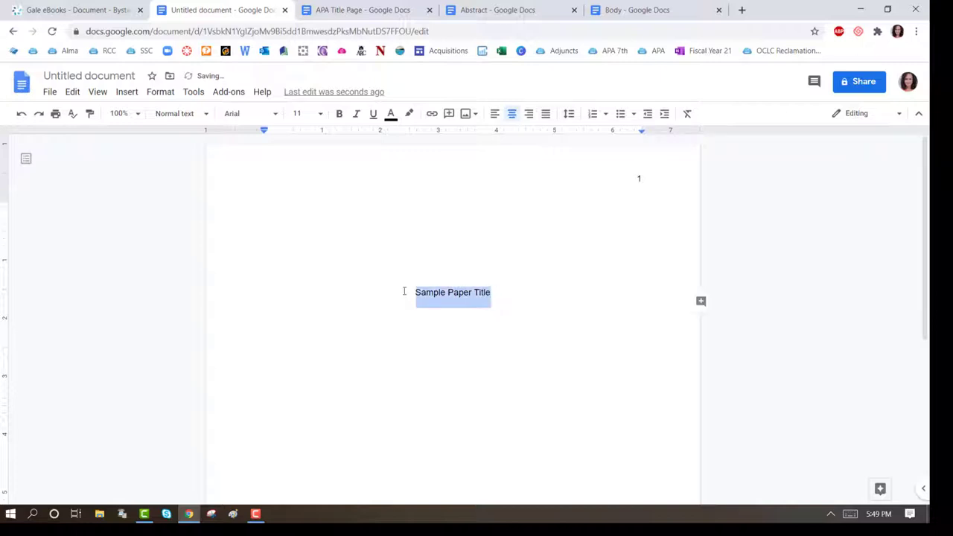
{"action": "left_click", "coordinate": [339, 114]}
{"action": "key", "text": "Right"}
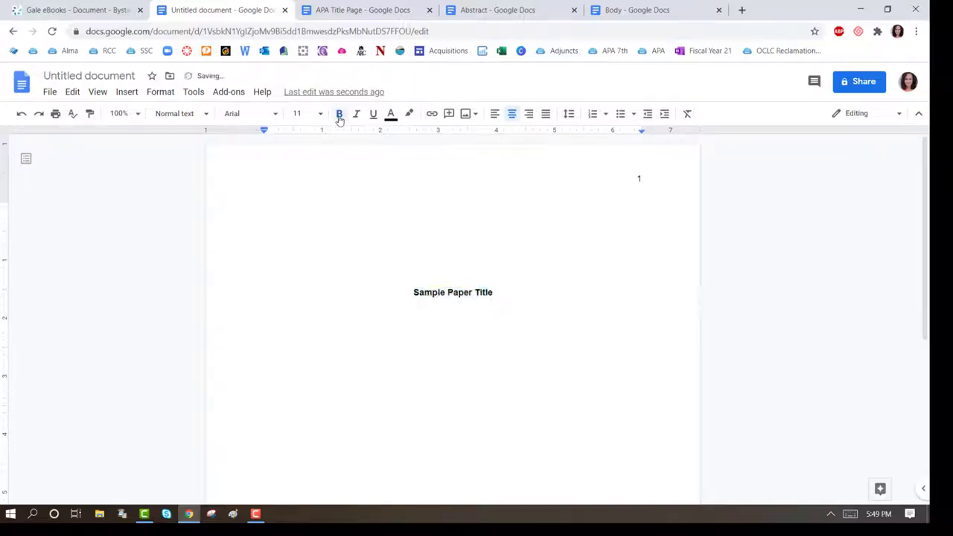
Add the author's name below the title, then switch to the finished APA Title Page document.
{"action": "key", "text": "Return"}
{"action": "key", "text": "Return"}
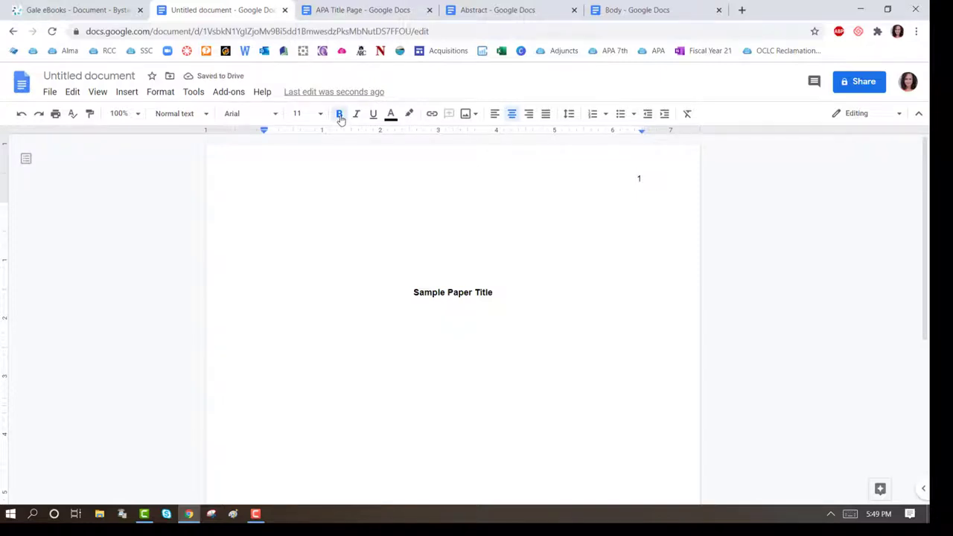
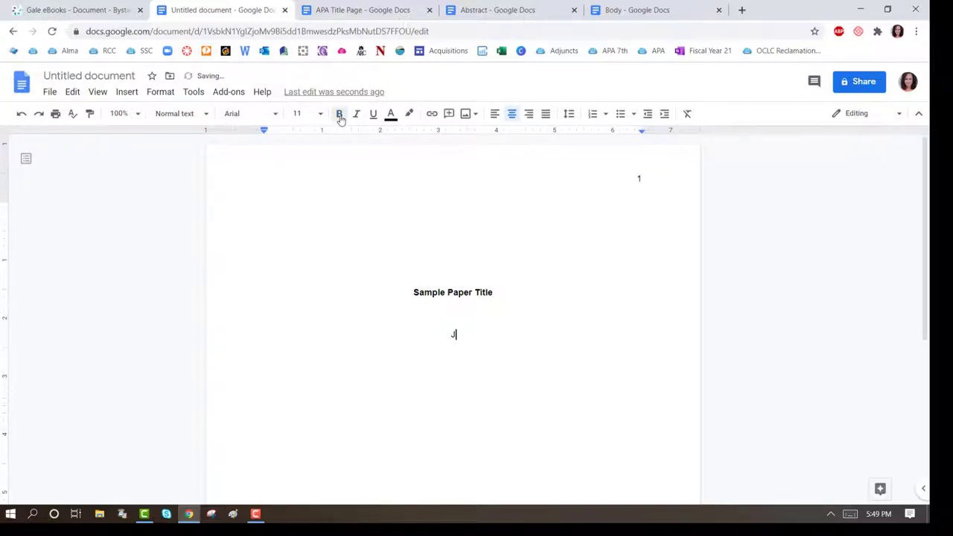
{"action": "key", "text": "Return"}
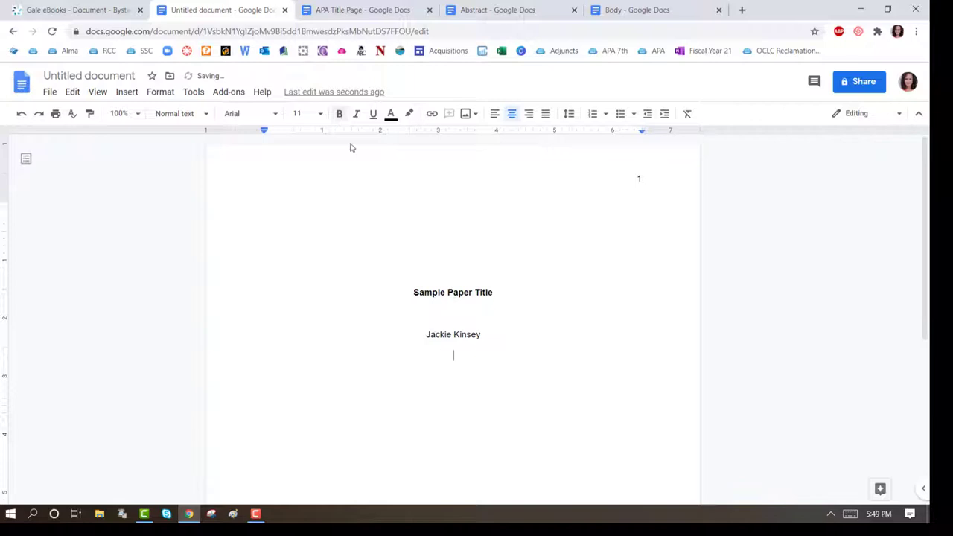
{"action": "left_click", "coordinate": [340, 4]}
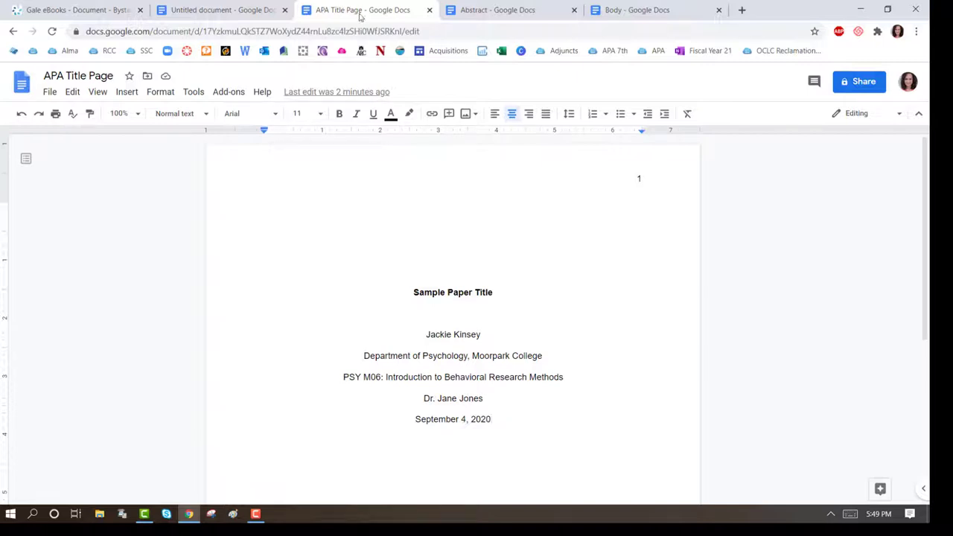
Insert a page break after the date, then switch to the Abstract document.
{"action": "left_click", "coordinate": [126, 94]}
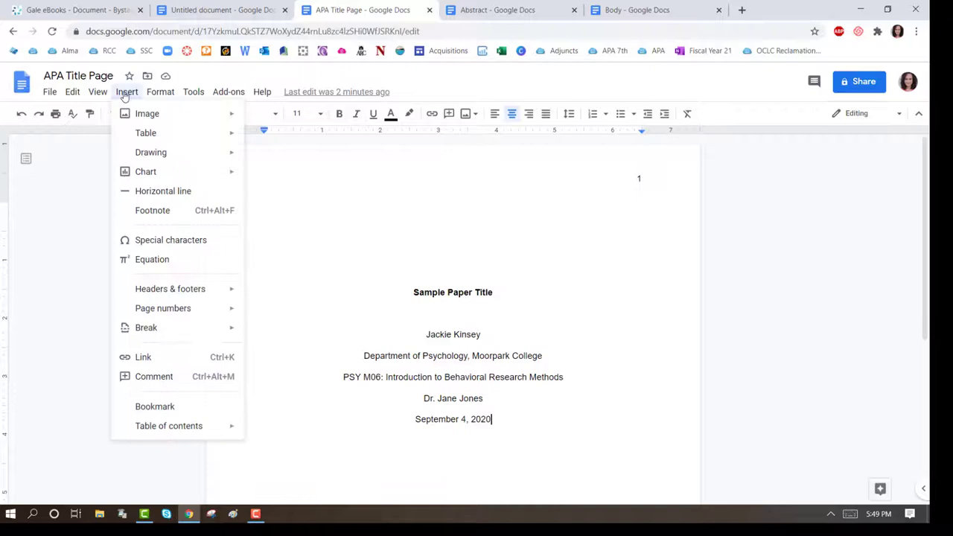
{"action": "mouse_move", "coordinate": [165, 337]}
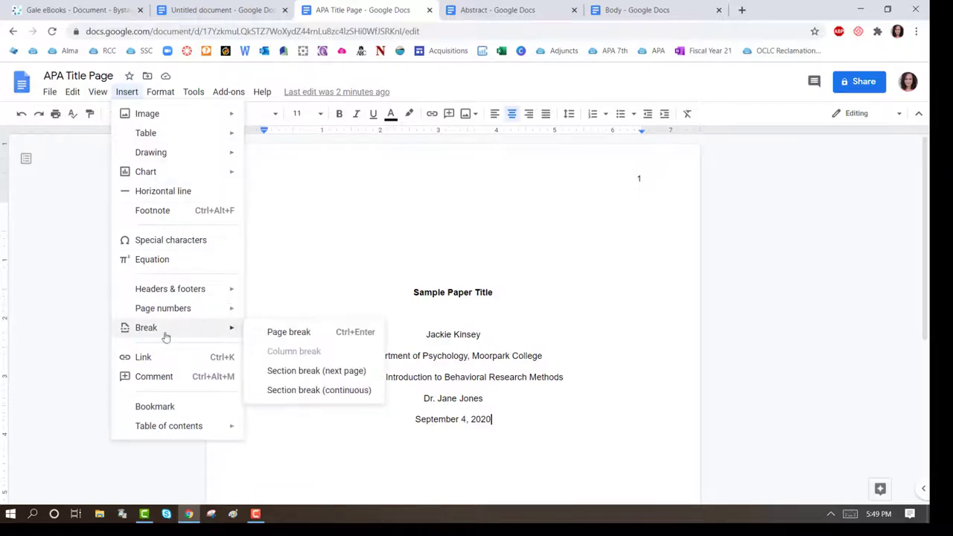
{"action": "left_click", "coordinate": [281, 332]}
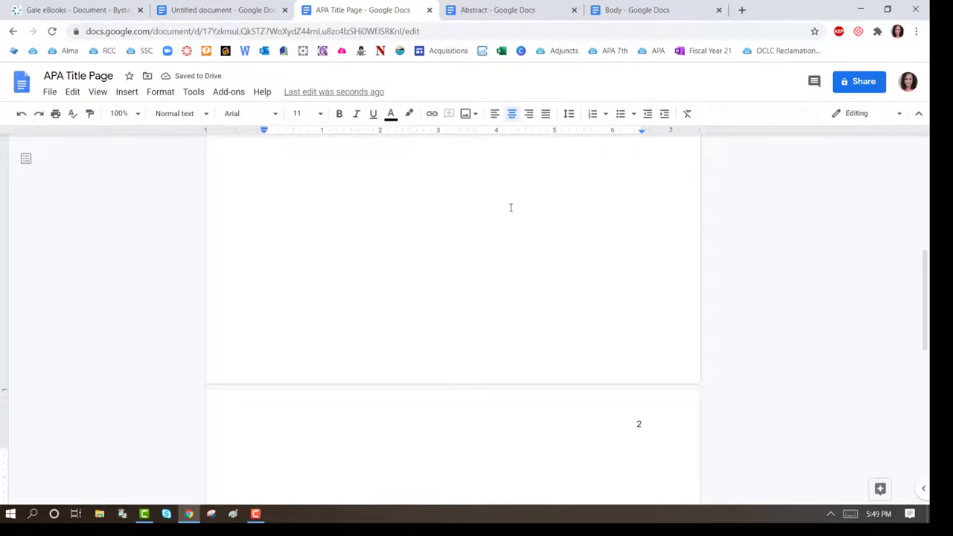
{"action": "left_click", "coordinate": [500, 10]}
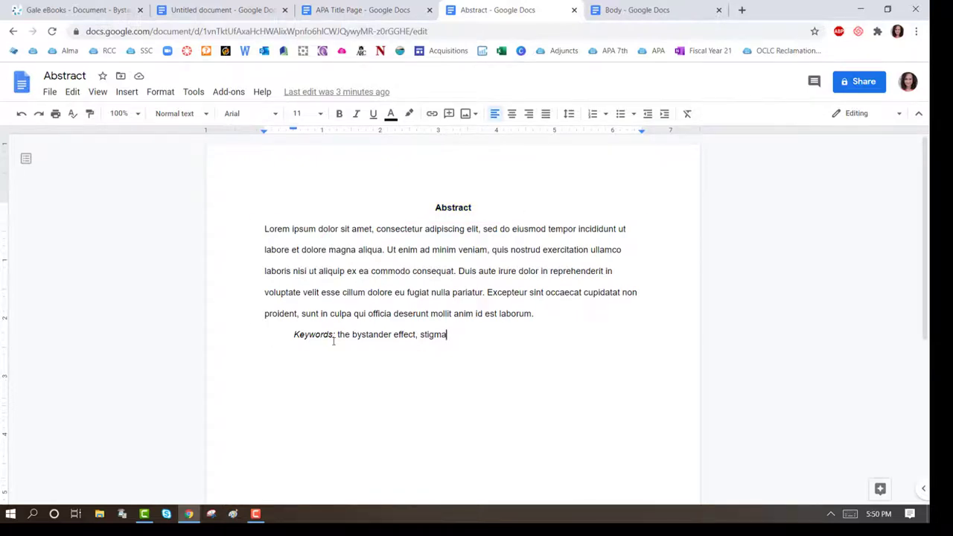
Put the Keywords line back on its own line with a Tab first-line indent.
{"action": "left_click", "coordinate": [293, 334]}
{"action": "key", "text": "BackSpace"}
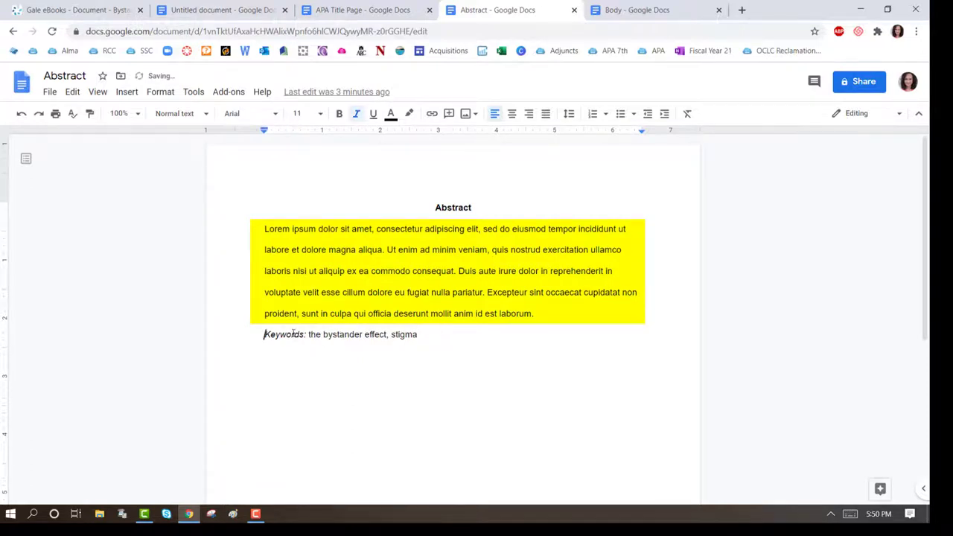
{"action": "key", "text": "BackSpace"}
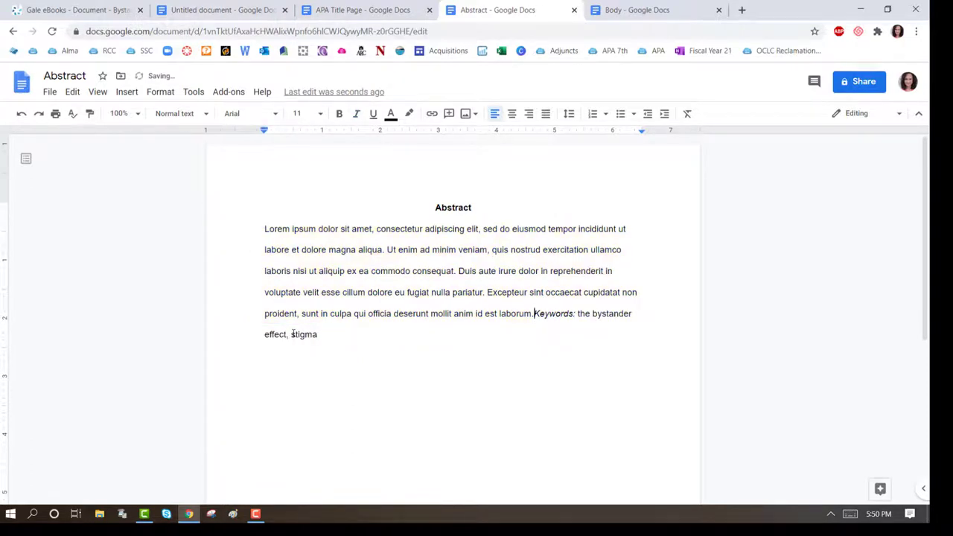
{"action": "key", "text": "Return"}
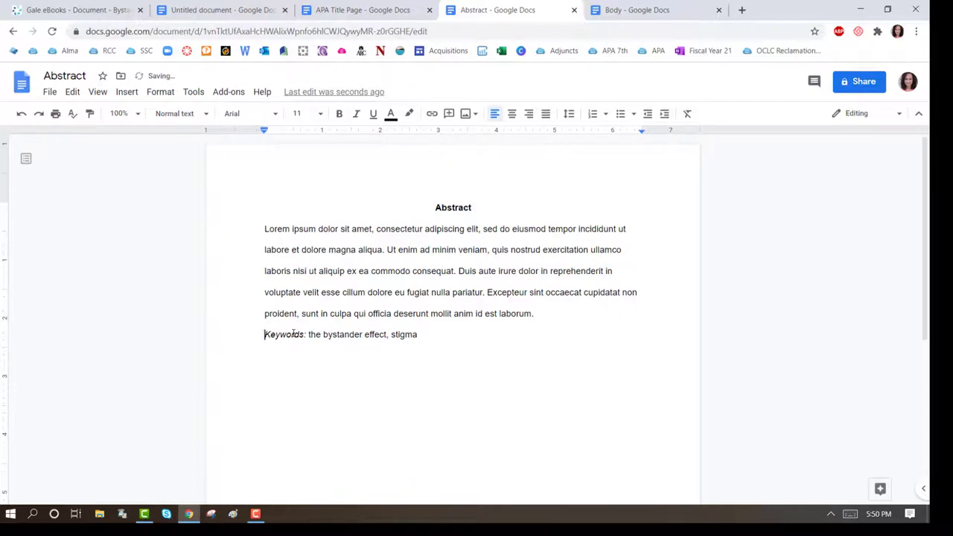
{"action": "key", "text": "Tab"}
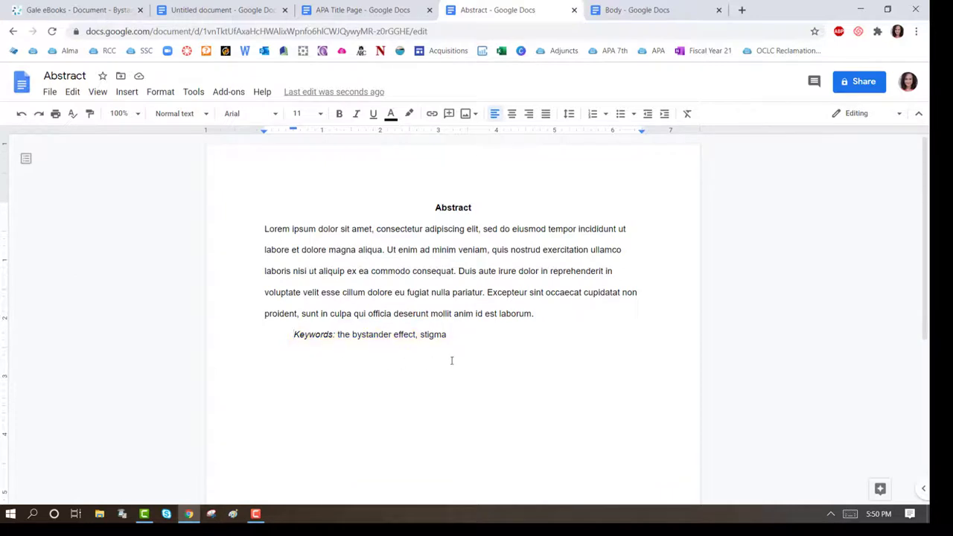
Insert a page break after the Keywords line to start a new page.
{"action": "left_click", "coordinate": [128, 92]}
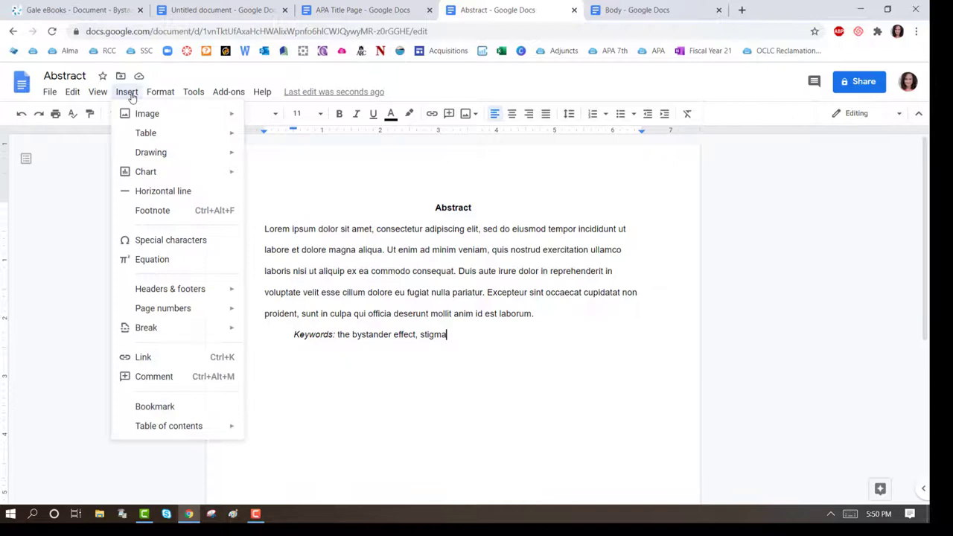
{"action": "mouse_move", "coordinate": [168, 335]}
{"action": "left_click", "coordinate": [288, 333]}
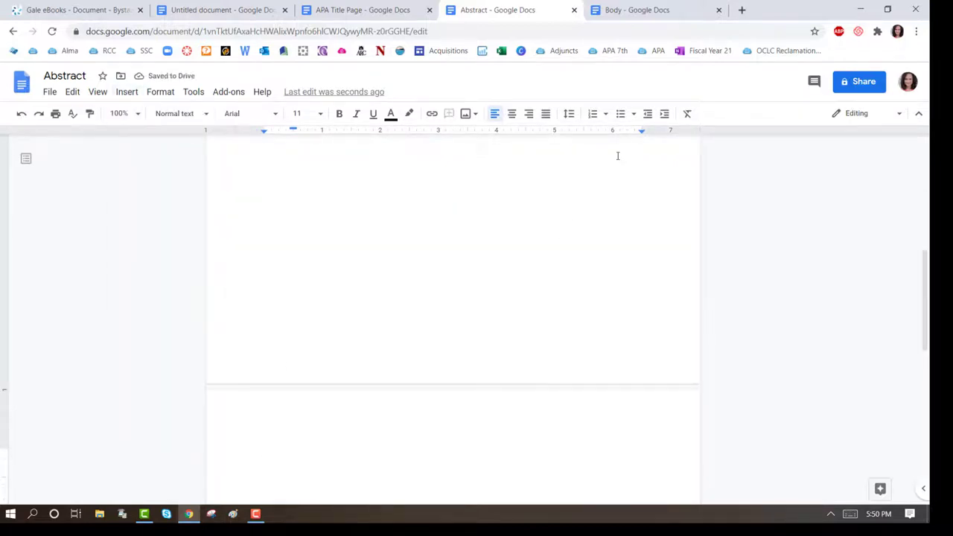
{"action": "left_click", "coordinate": [653, 11]}
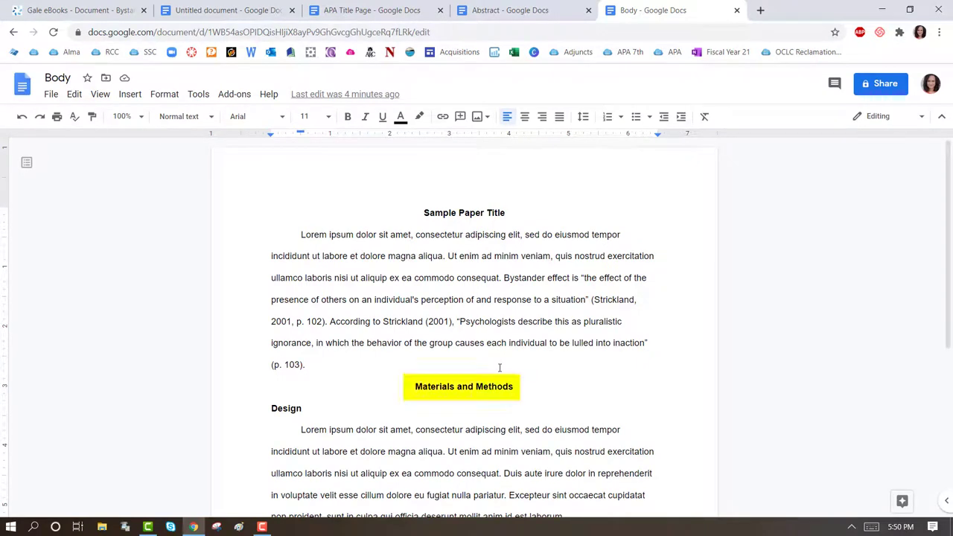
{"action": "scroll", "coordinate": [621, 404], "scroll_direction": "down", "scroll_amount": 3}
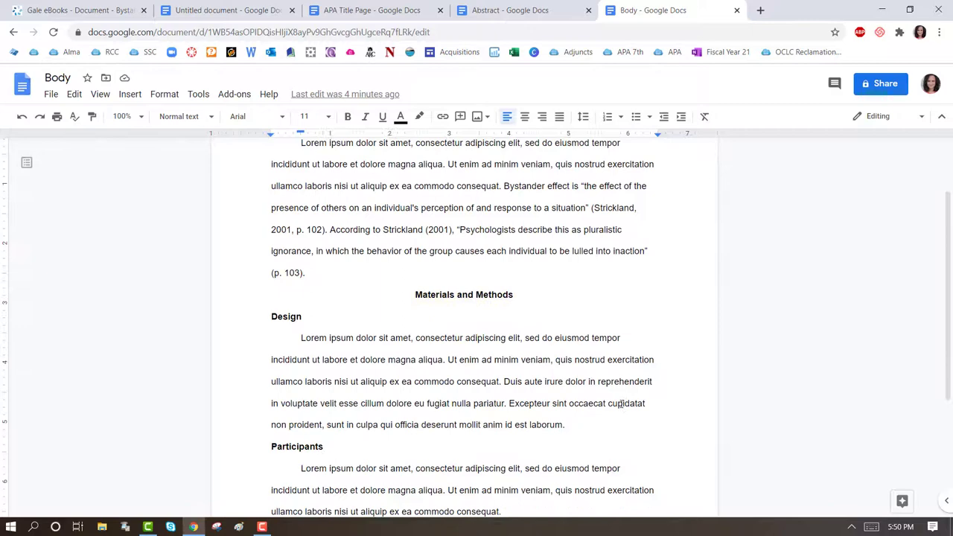
{"action": "scroll", "coordinate": [621, 404], "scroll_direction": "down", "scroll_amount": 2}
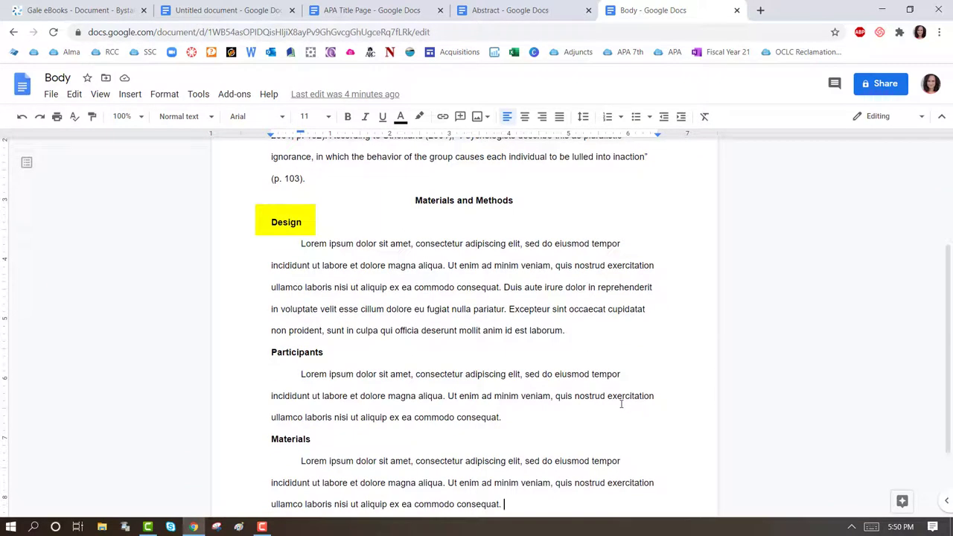
{"action": "scroll", "coordinate": [621, 404], "scroll_direction": "down", "scroll_amount": 2}
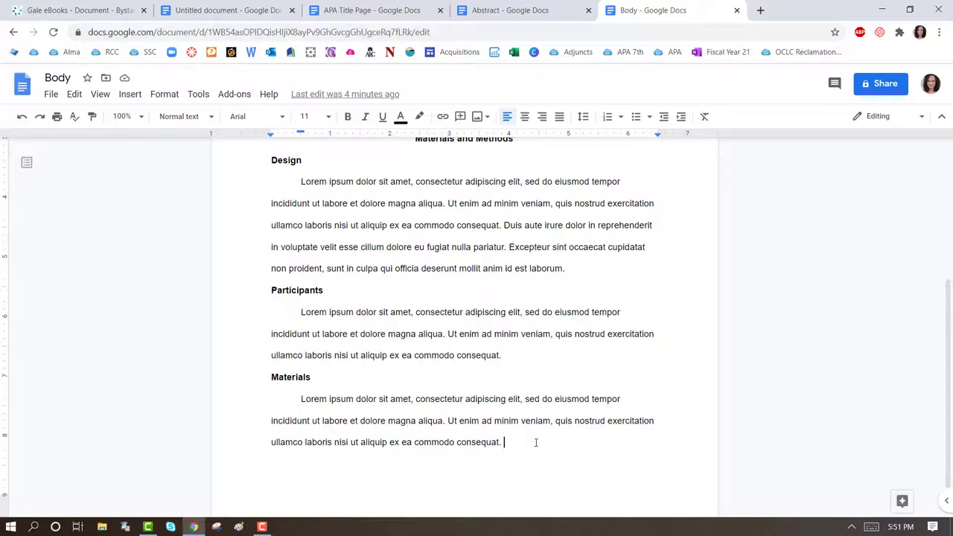
Insert a page break after the Materials section to start a new page.
{"action": "left_click", "coordinate": [129, 94]}
{"action": "mouse_move", "coordinate": [161, 337]}
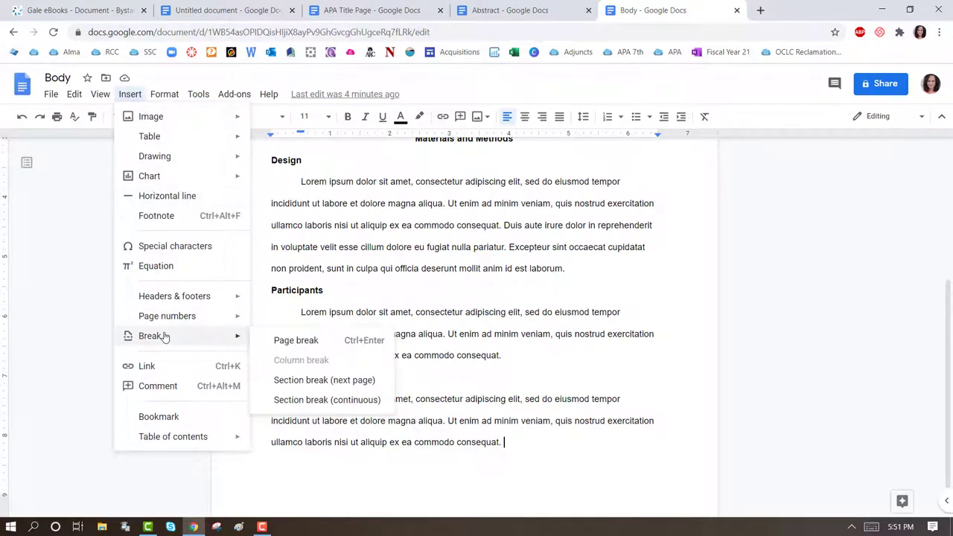
{"action": "left_click", "coordinate": [315, 342]}
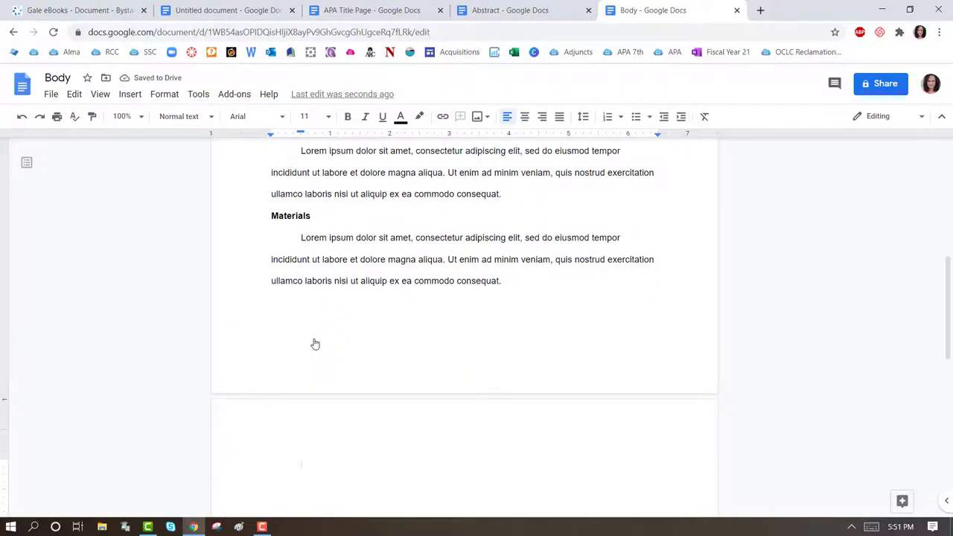
Type a centred, bold, unindented 'References' heading.
{"action": "type", "text": "References"}
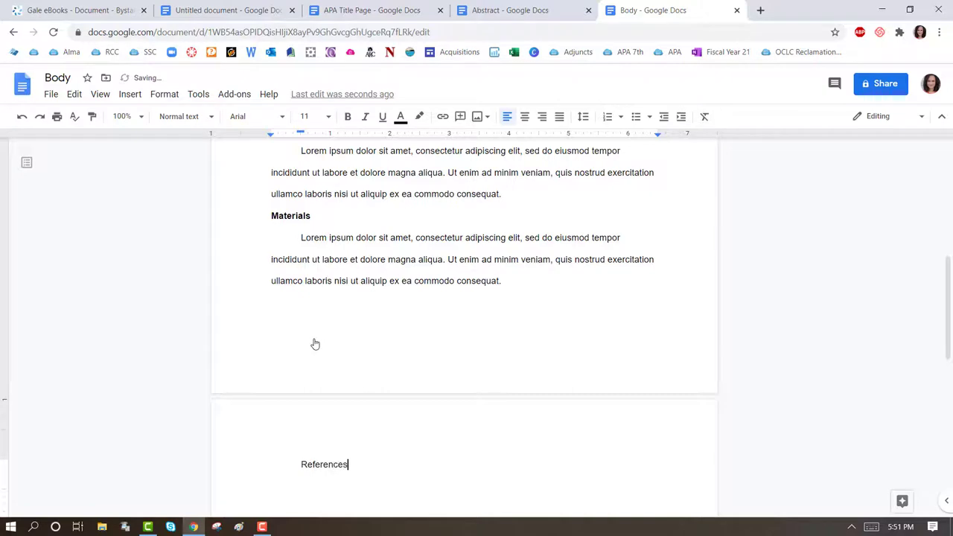
{"action": "left_click", "coordinate": [299, 465]}
{"action": "key", "text": "BackSpace"}
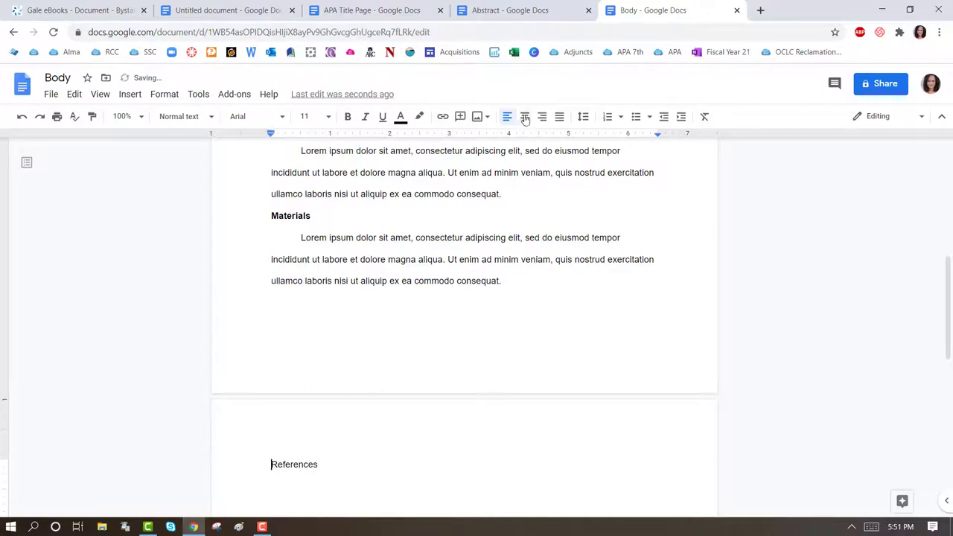
{"action": "left_click", "coordinate": [524, 116]}
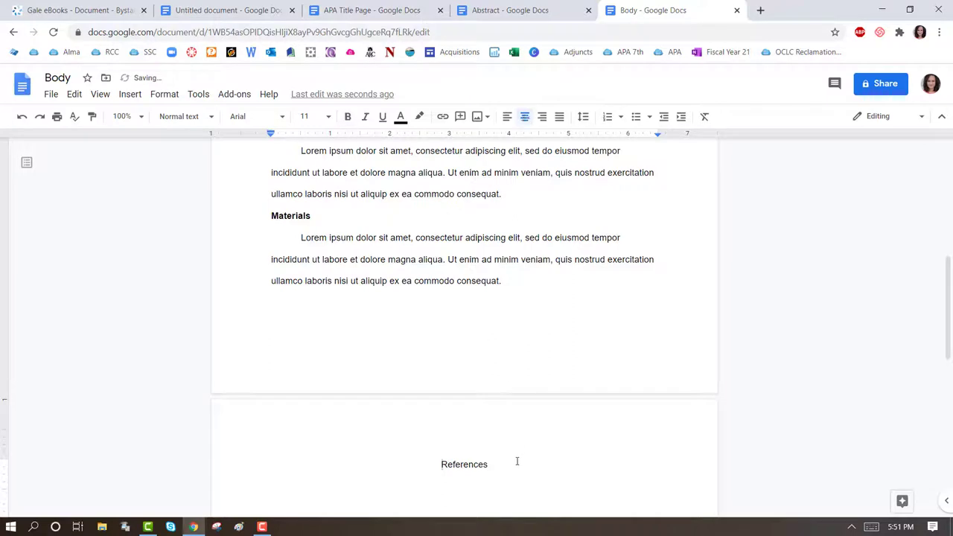
{"action": "left_click_drag", "start_coordinate": [503, 463], "coordinate": [407, 463]}
{"action": "left_click", "coordinate": [348, 116]}
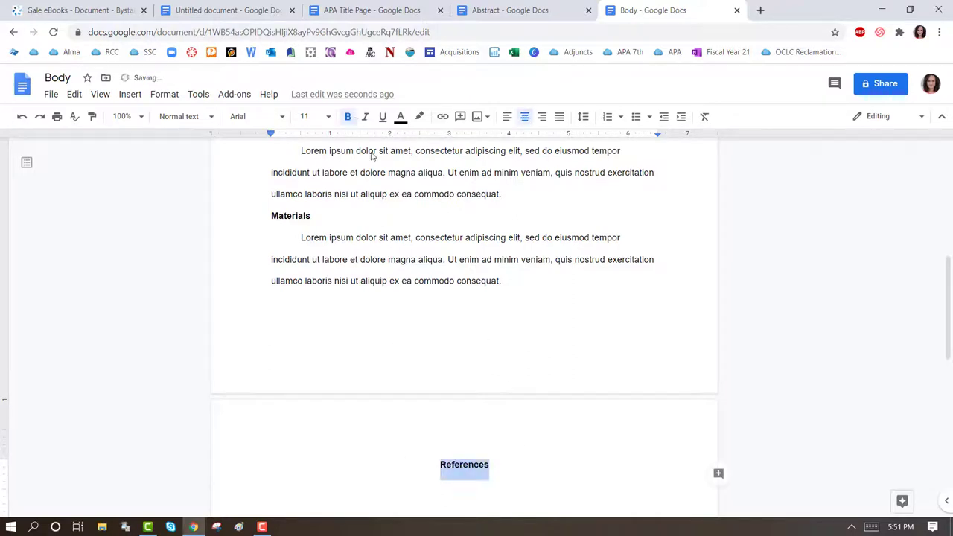
Add a left-aligned, non-bold empty line below the References heading.
{"action": "left_click", "coordinate": [535, 463]}
{"action": "key", "text": "Return"}
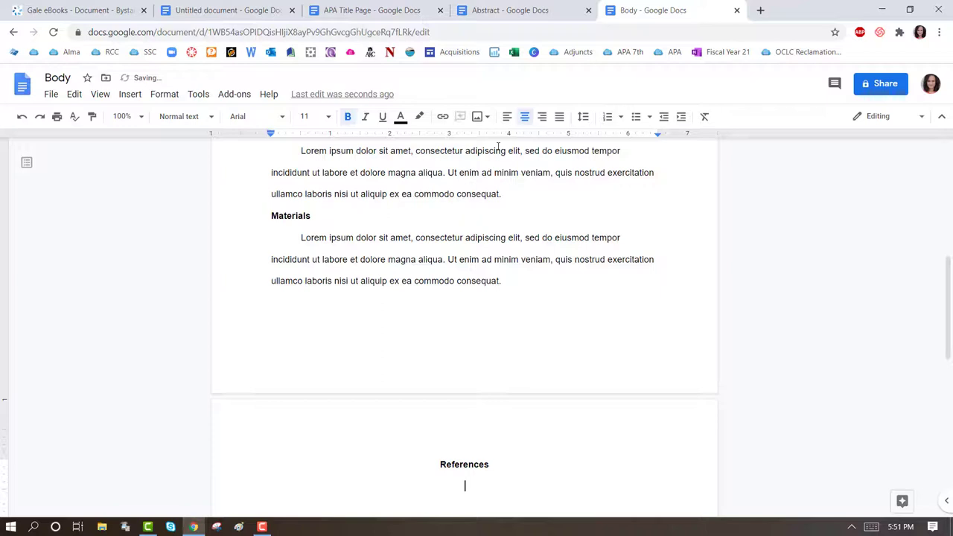
{"action": "left_click", "coordinate": [507, 117]}
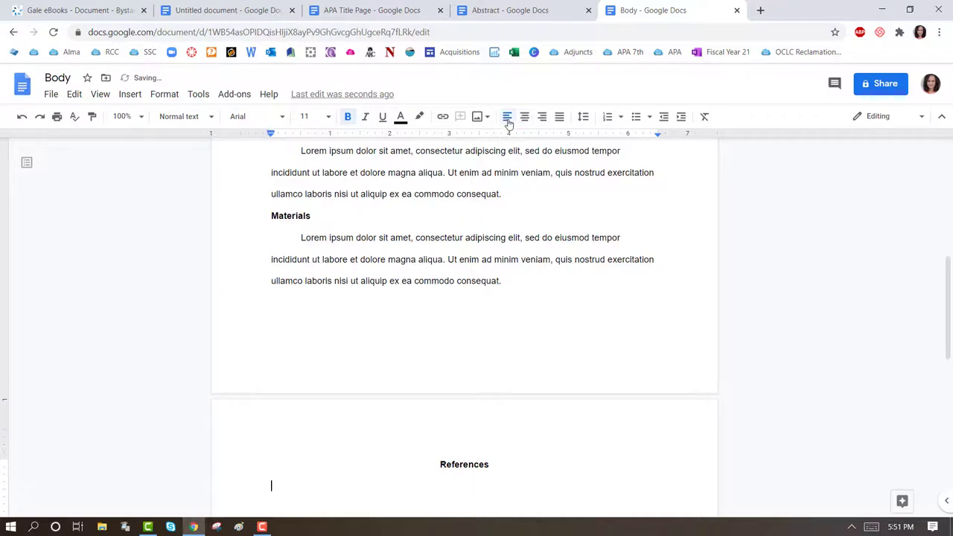
{"action": "left_click", "coordinate": [348, 116]}
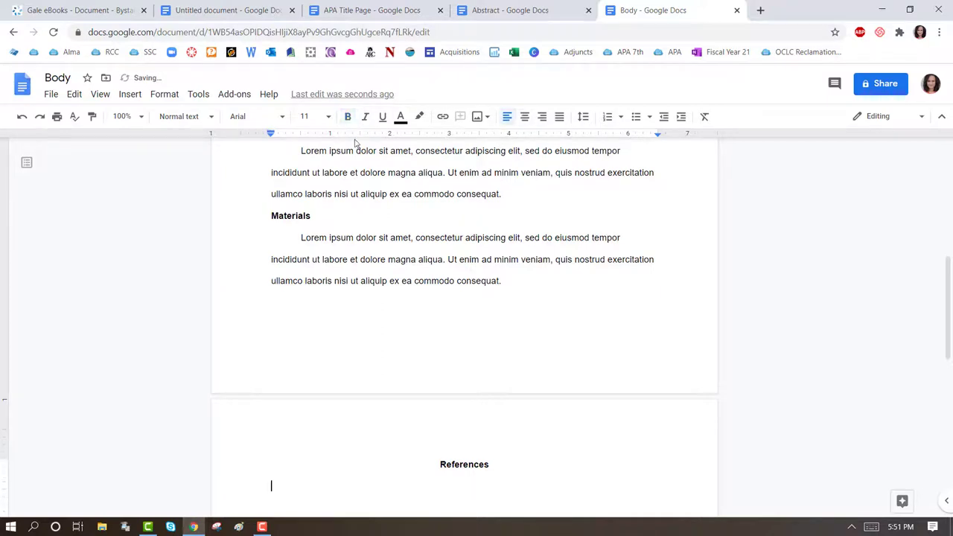
Copy the Gale APA citation for Bystander Effect and paste it under References.
{"action": "left_click", "coordinate": [63, 9]}
{"action": "right_click", "coordinate": [349, 244]}
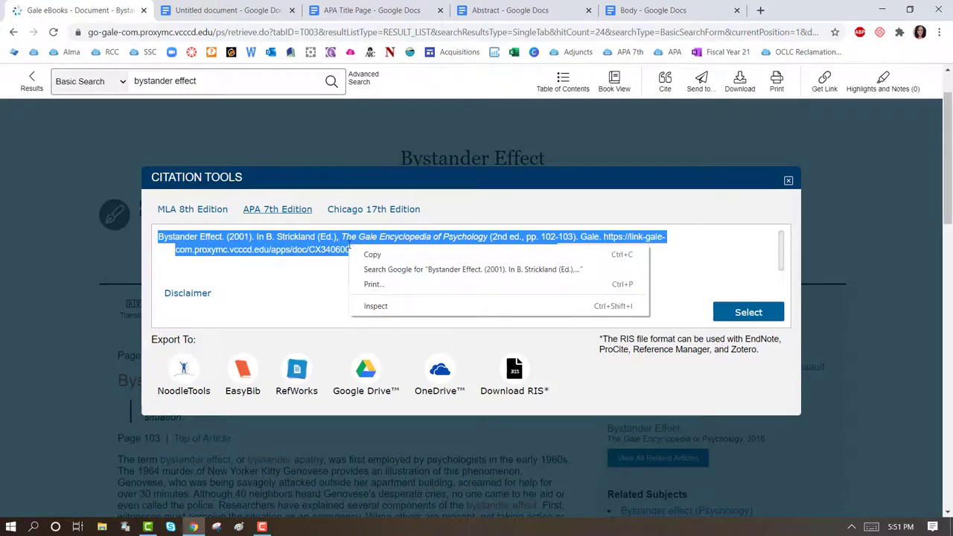
{"action": "left_click", "coordinate": [365, 255]}
{"action": "left_click", "coordinate": [662, 15]}
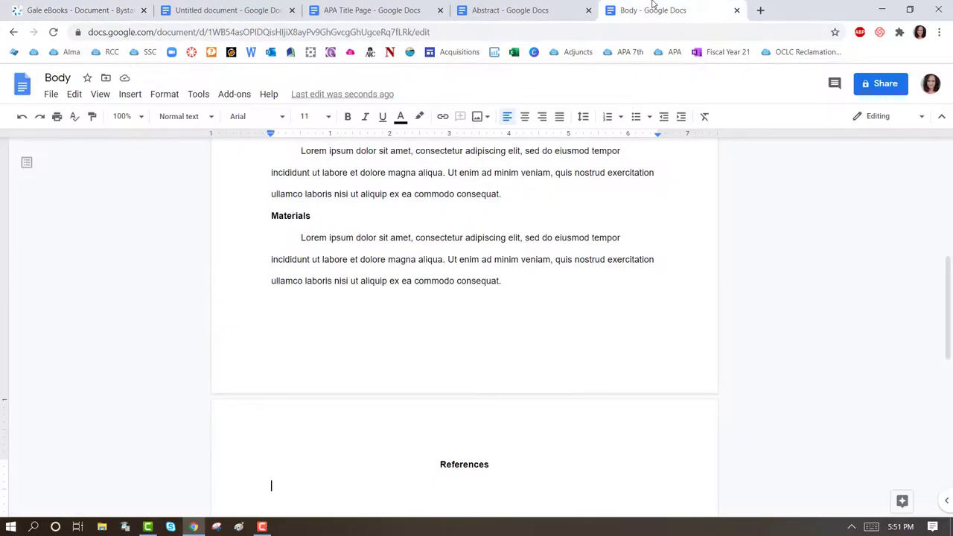
{"action": "scroll", "coordinate": [526, 421], "scroll_direction": "down", "scroll_amount": 2}
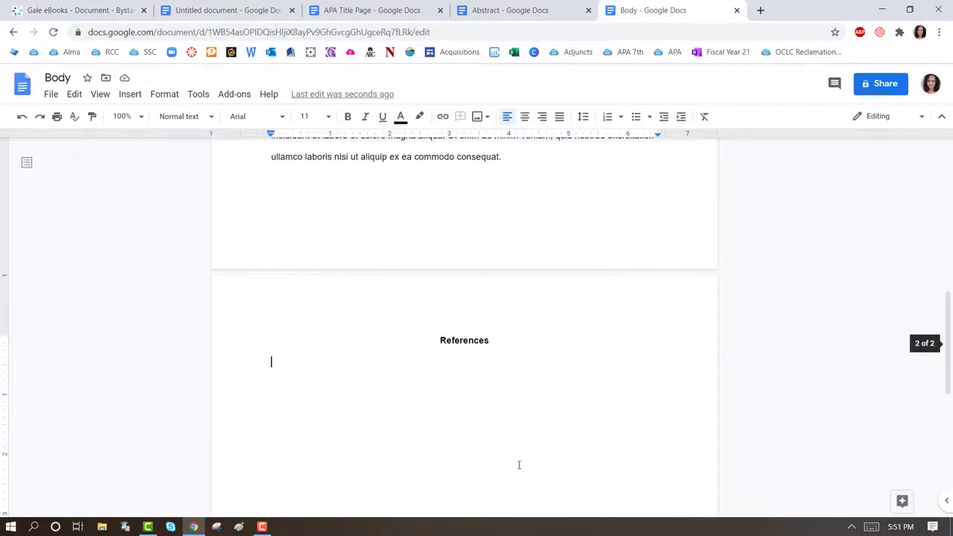
{"action": "right_click", "coordinate": [277, 361]}
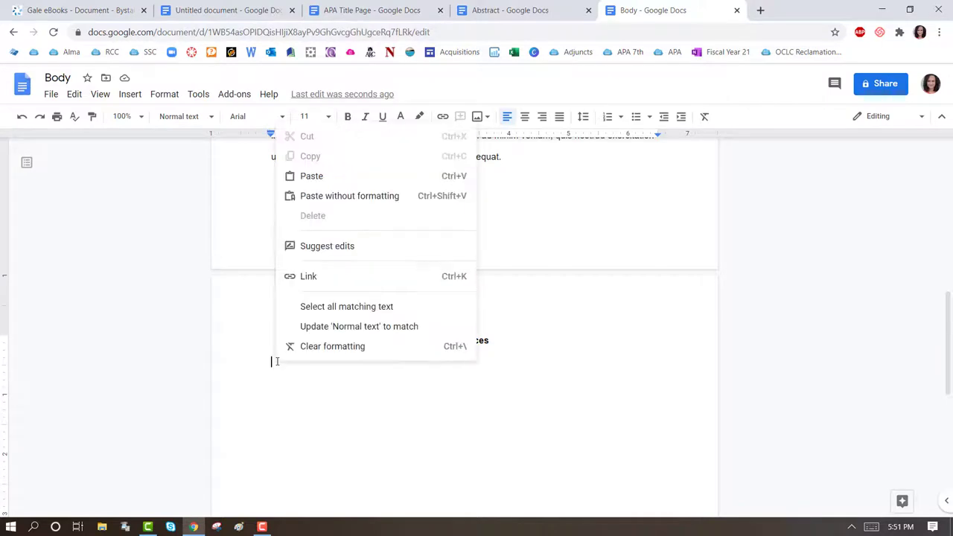
{"action": "left_click", "coordinate": [312, 176]}
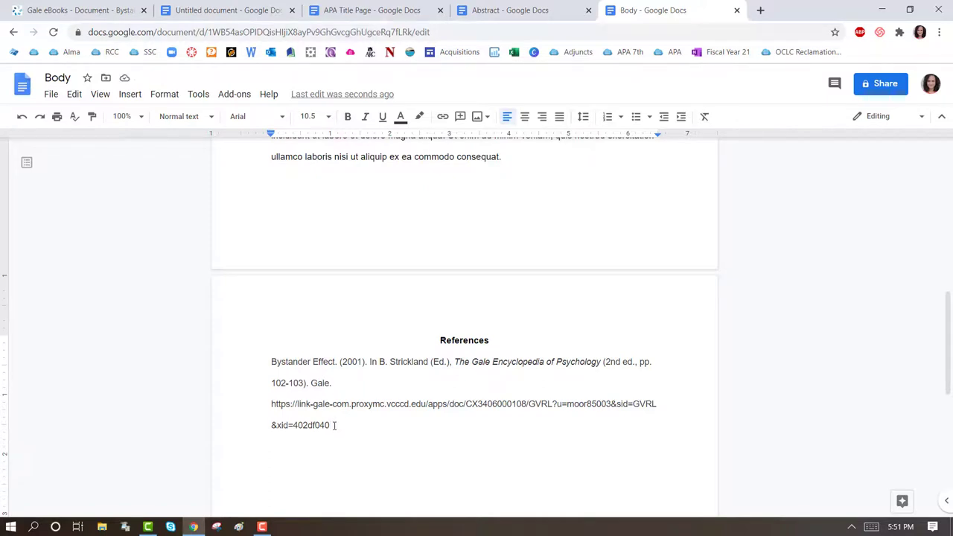
Give the Bystander Effect reference a 0.5-inch hanging indent via Indentation options.
{"action": "left_click_drag", "start_coordinate": [335, 426], "coordinate": [258, 370]}
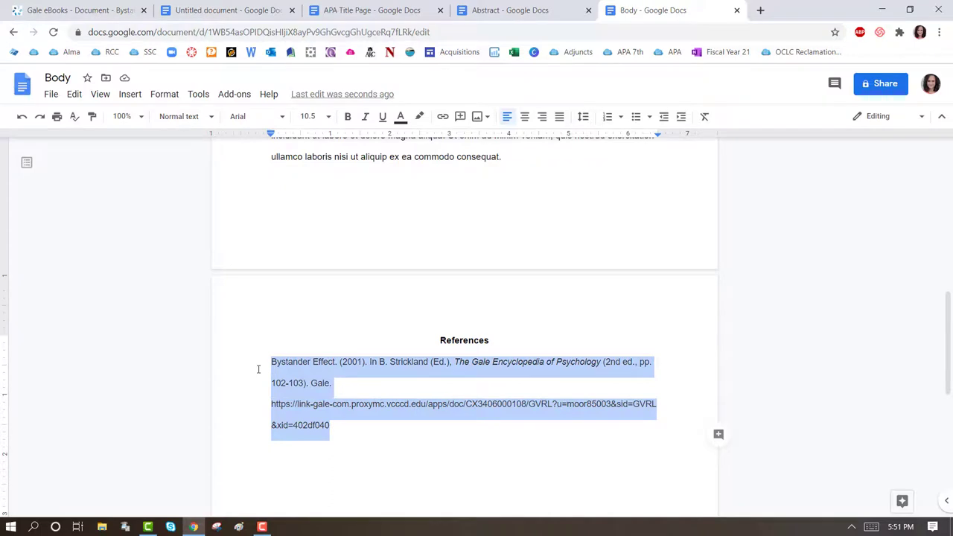
{"action": "left_click", "coordinate": [162, 101]}
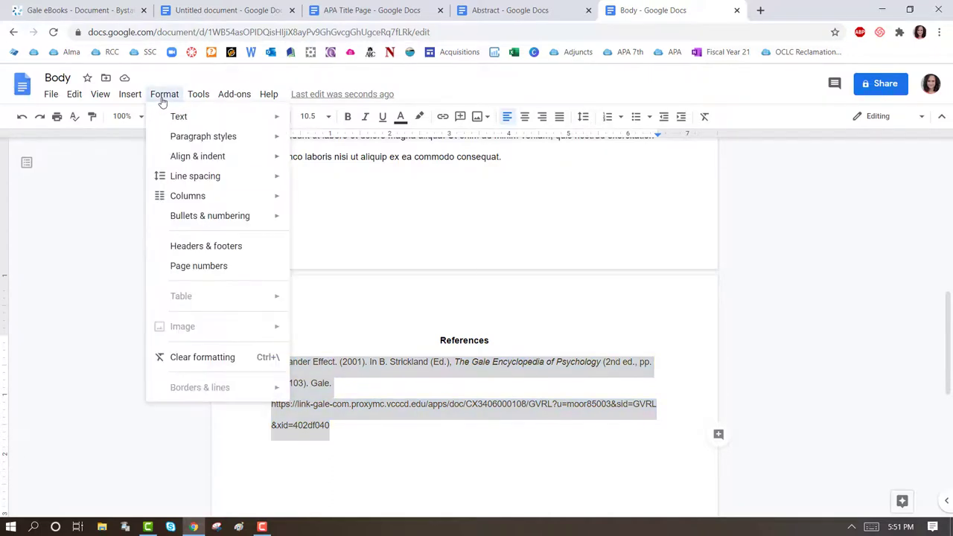
{"action": "mouse_move", "coordinate": [196, 159]}
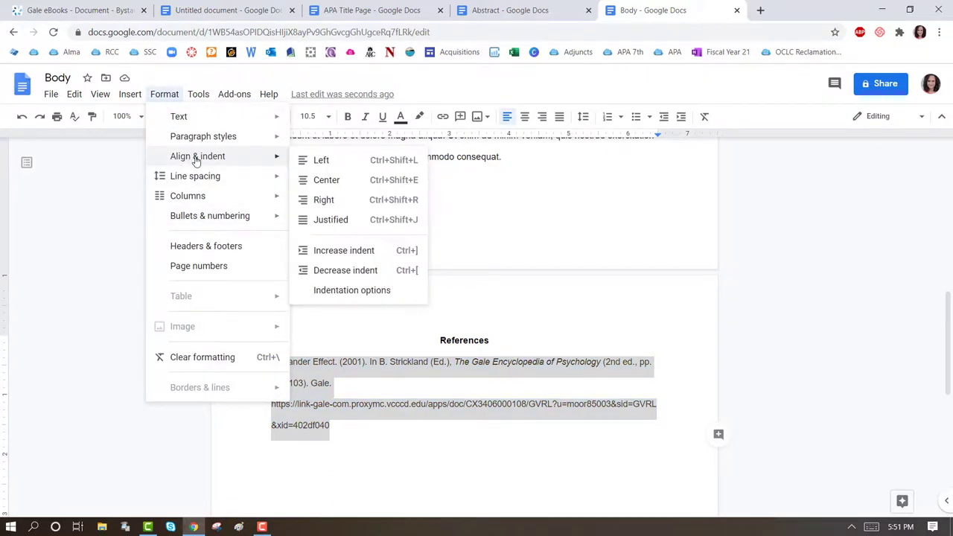
{"action": "left_click", "coordinate": [339, 292]}
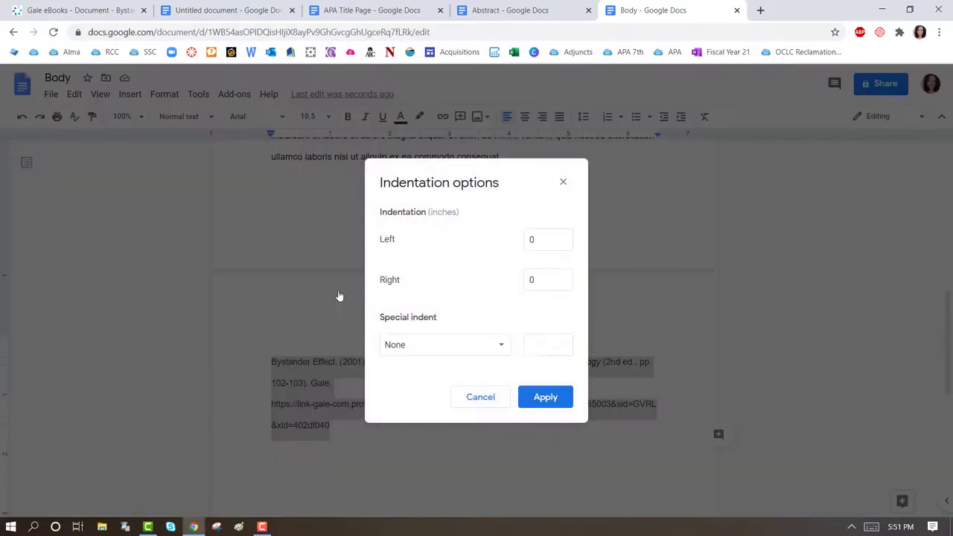
{"action": "left_click", "coordinate": [457, 348]}
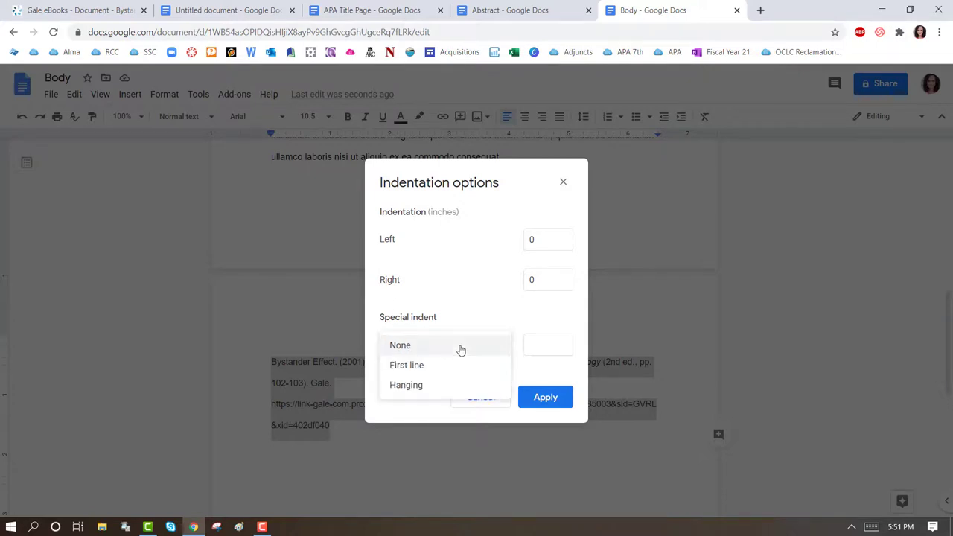
{"action": "left_click", "coordinate": [448, 389]}
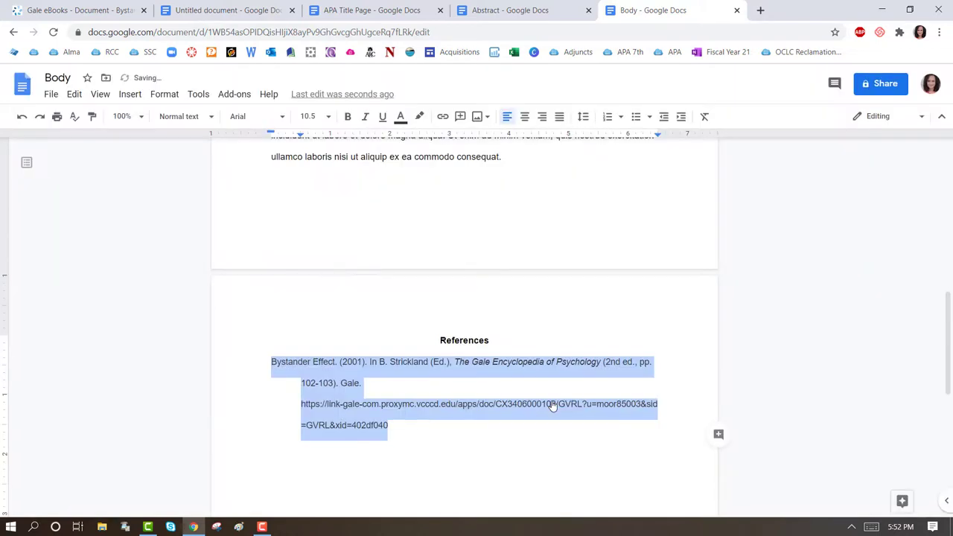
{"action": "left_click", "coordinate": [418, 427]}
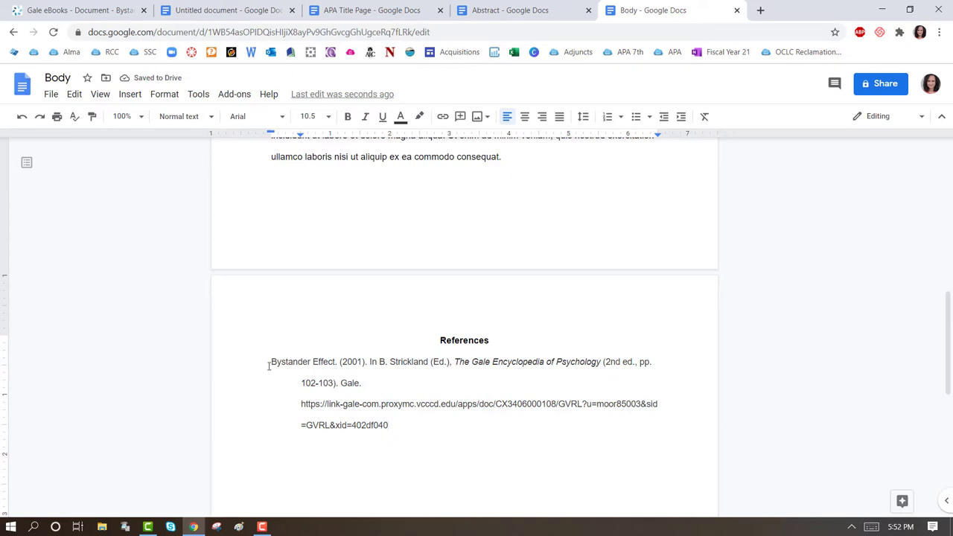
{"action": "left_click", "coordinate": [303, 385]}
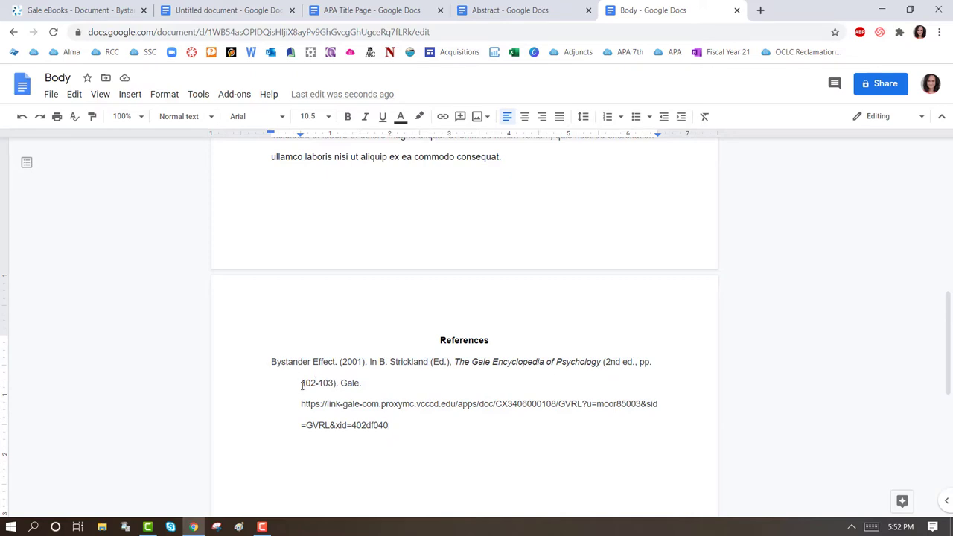